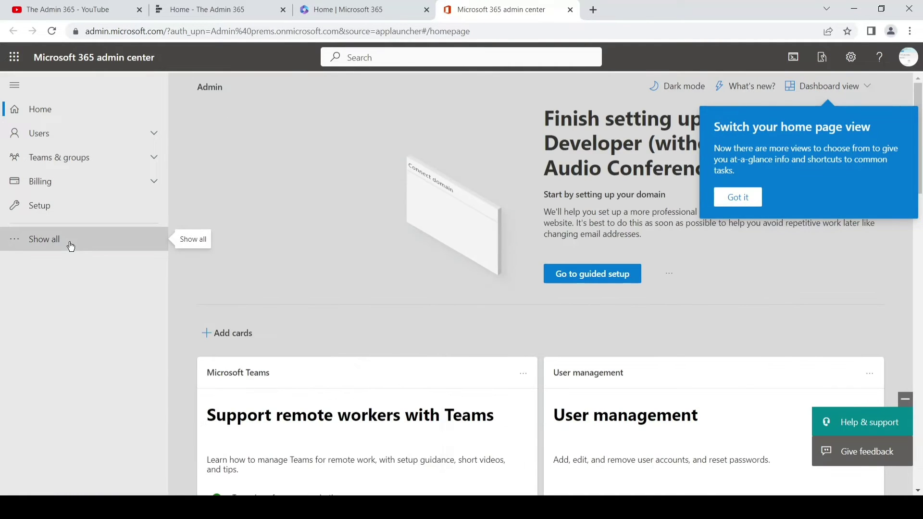
# - Go to Users > Contacts via Show all to list the four existing contacts
pyautogui.click(70, 245)
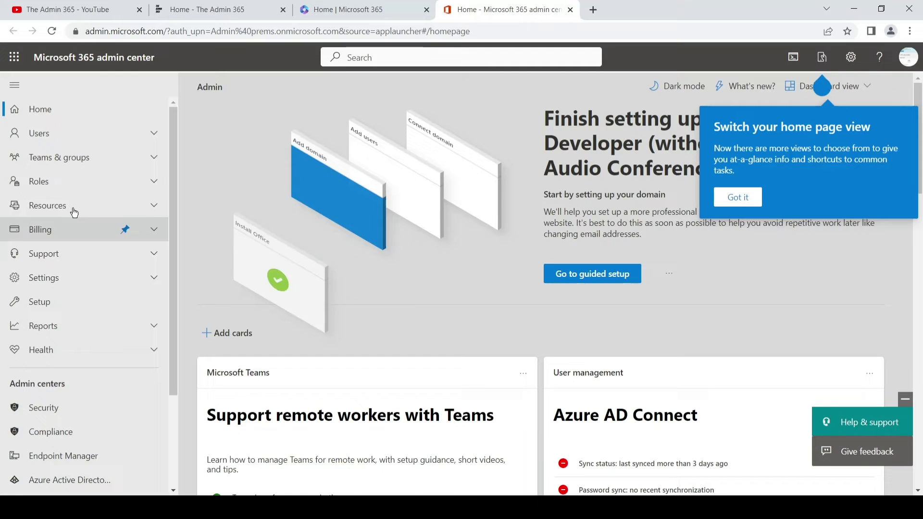
pyautogui.click(63, 138)
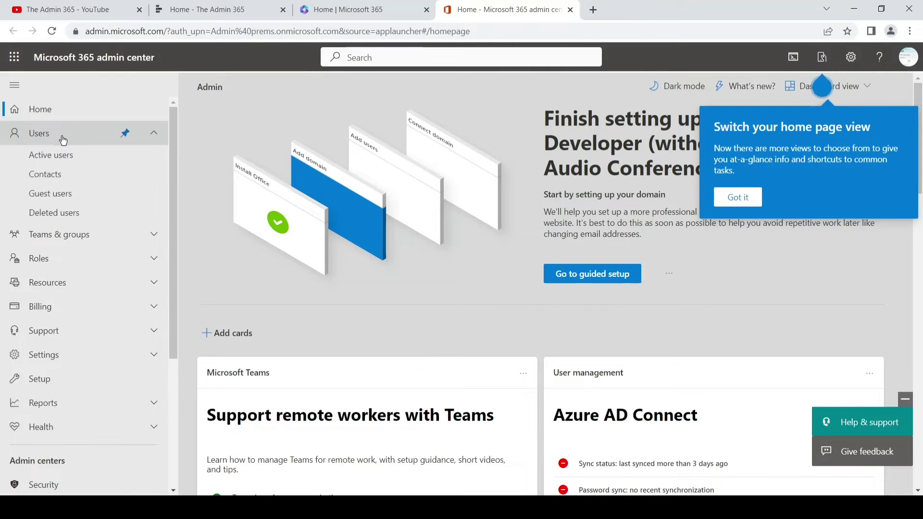
pyautogui.click(72, 181)
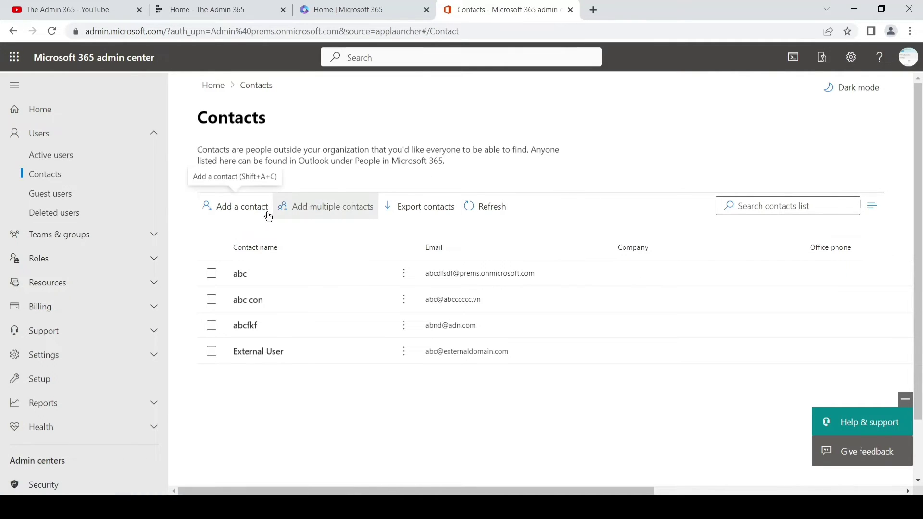
pyautogui.click(245, 215)
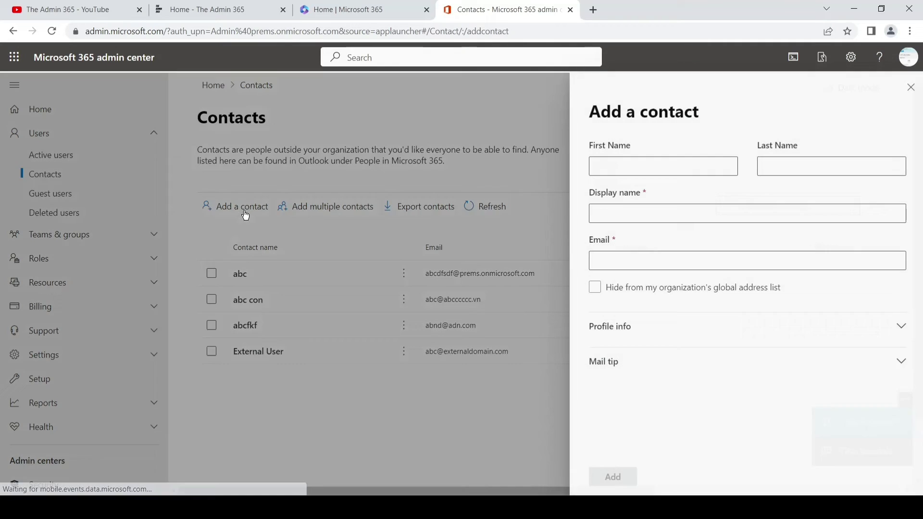
pyautogui.click(625, 166)
pyautogui.write('a')
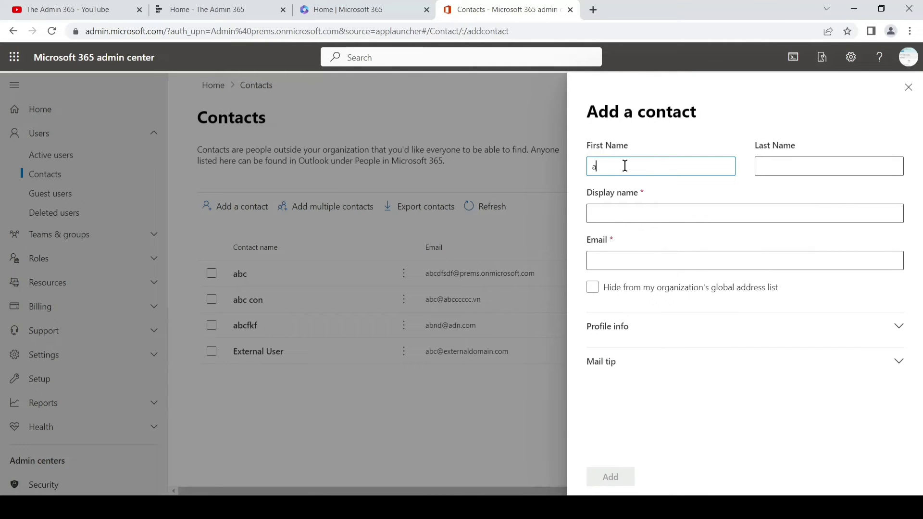
pyautogui.write('dam')
pyautogui.click(630, 208)
pyautogui.click(628, 259)
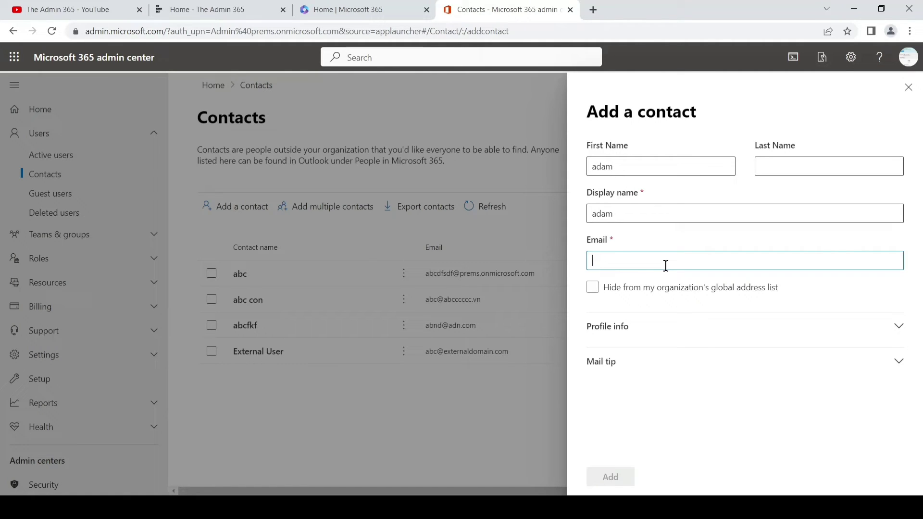
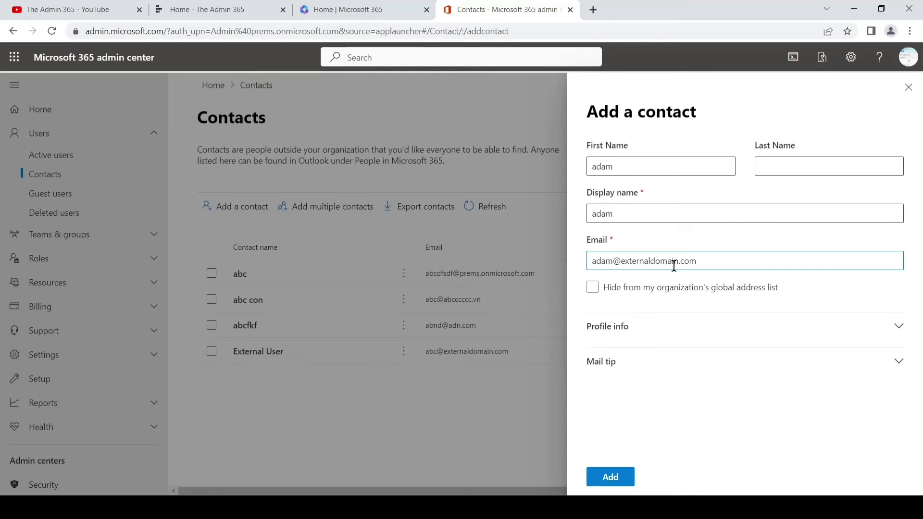
# - Expand the Profile info section and scroll through its empty optional fields
pyautogui.click(682, 328)
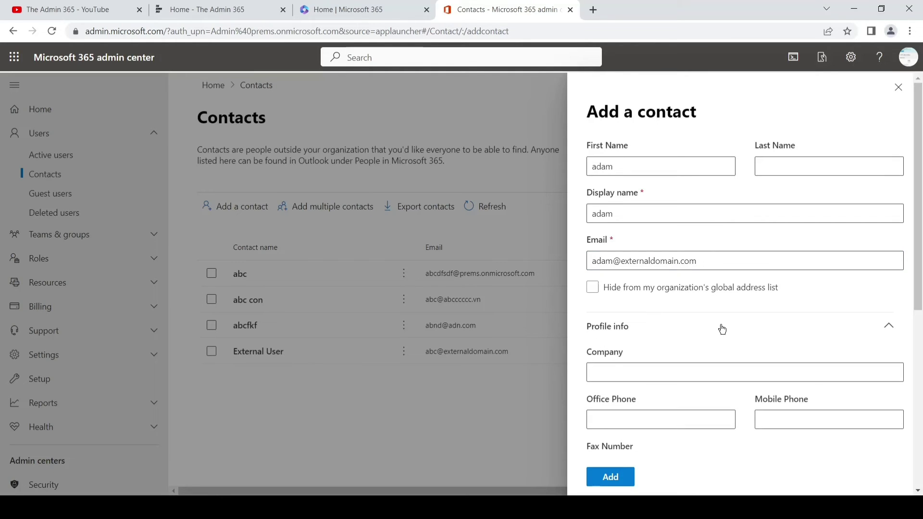
pyautogui.scroll(-1, 721, 328)
pyautogui.scroll(-1, 722, 328)
pyautogui.scroll(-2, 721, 329)
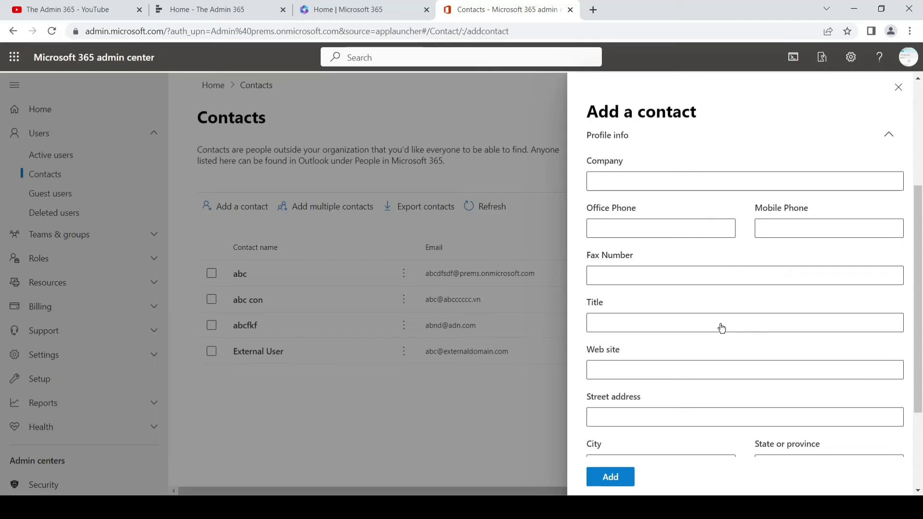
pyautogui.scroll(-2, 721, 329)
pyautogui.scroll(-1, 722, 328)
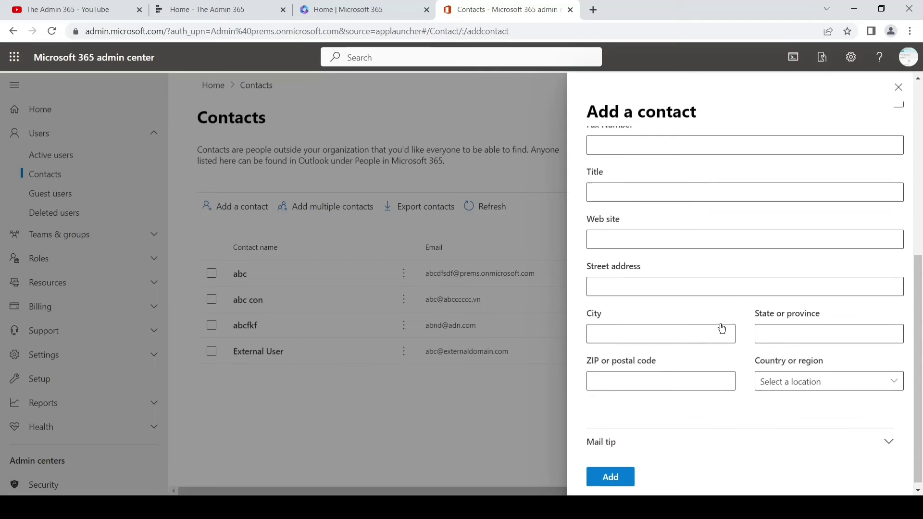
# - Expand the Mail tip section and click its box, leaving it empty
pyautogui.click(704, 440)
pyautogui.scroll(-2, 751, 352)
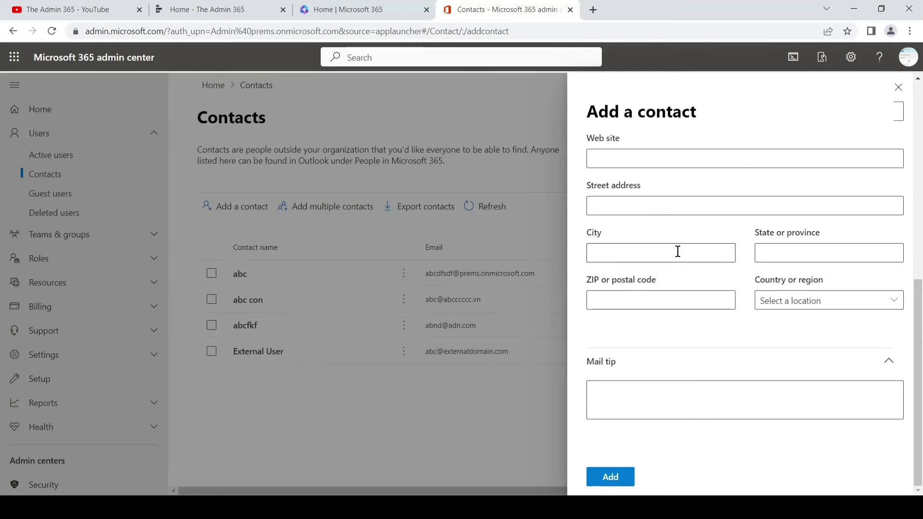
pyautogui.click(612, 397)
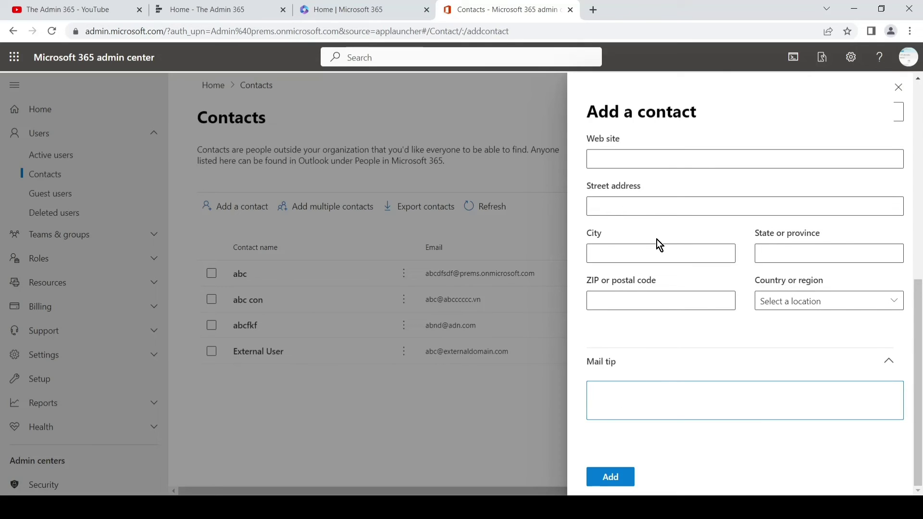
pyautogui.scroll(4, 673, 218)
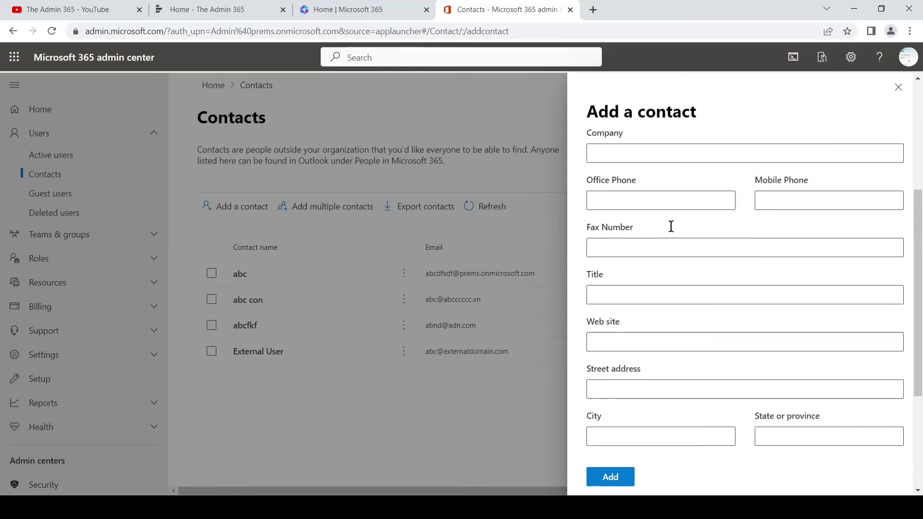
pyautogui.scroll(1, 669, 226)
pyautogui.scroll(3, 624, 214)
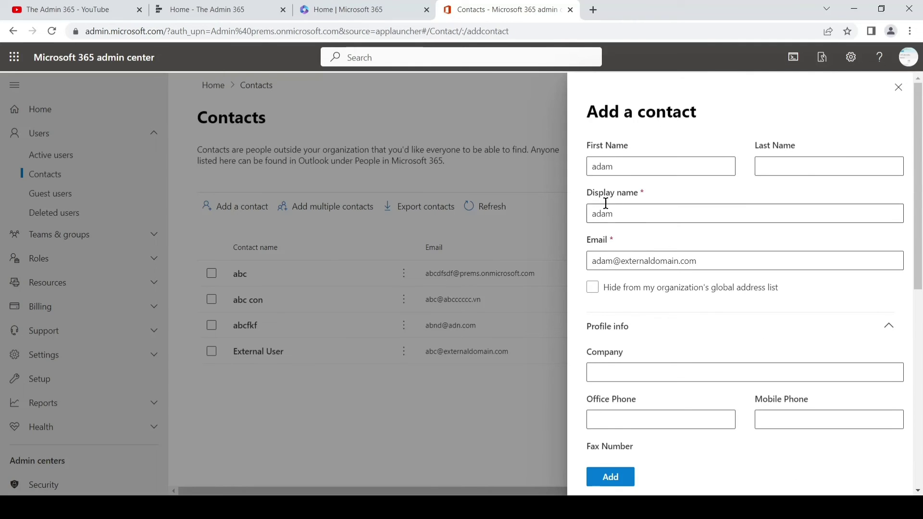
pyautogui.scroll(-2, 669, 315)
pyautogui.scroll(-6, 612, 363)
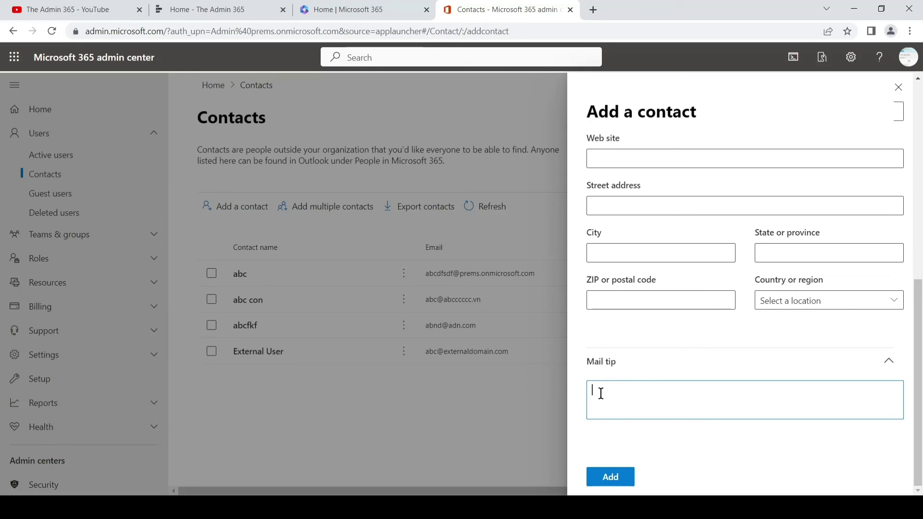
pyautogui.click(610, 478)
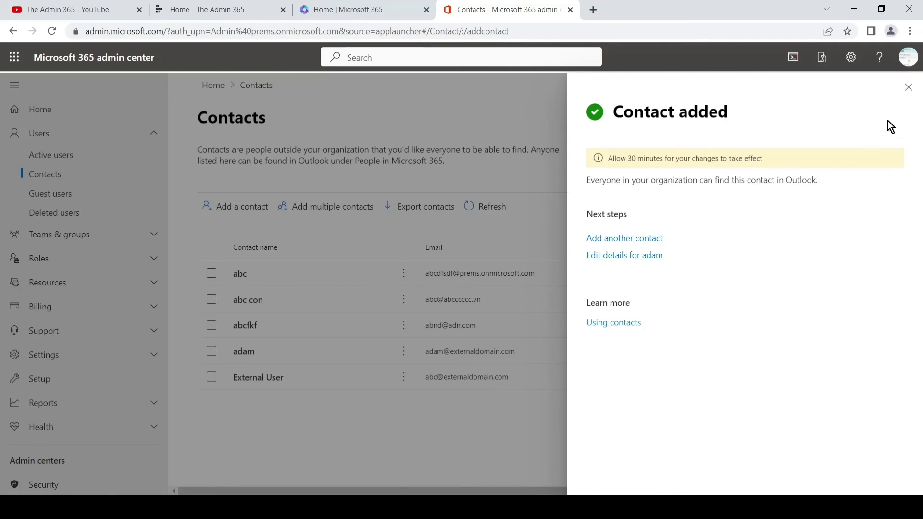
# - Close the Contact added panel to view five contacts, including adam
pyautogui.click(908, 87)
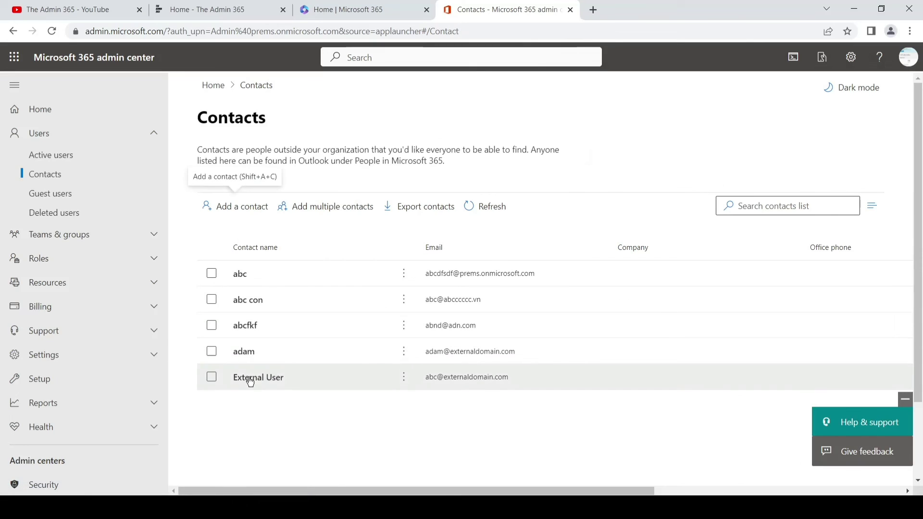